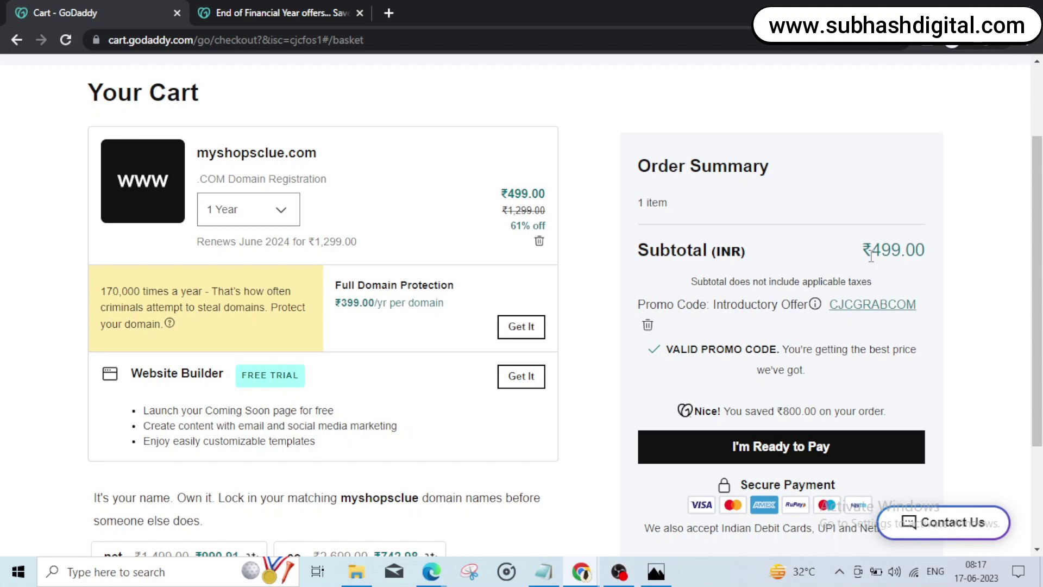
Step: Bring the Notepad notes holding the promo codes back into view
{"action": "left_click", "coordinate": [543, 571]}
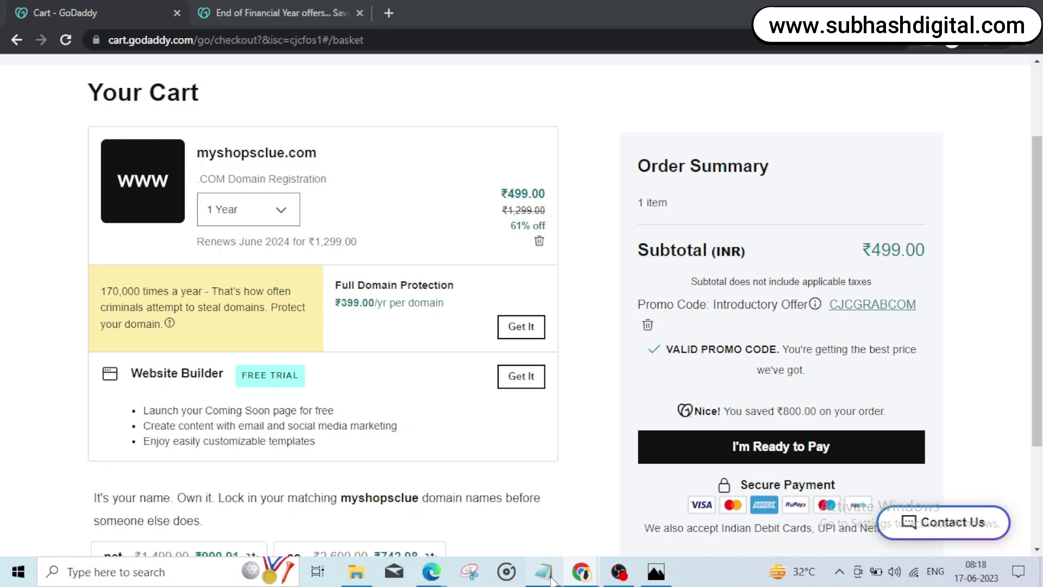
Step: Note JACKPOTDOM two lines below CJCGRABCOM in Notepad, then minimize it
{"action": "left_click", "coordinate": [641, 259]}
{"action": "key", "text": "Return"}
{"action": "key", "text": "Return"}
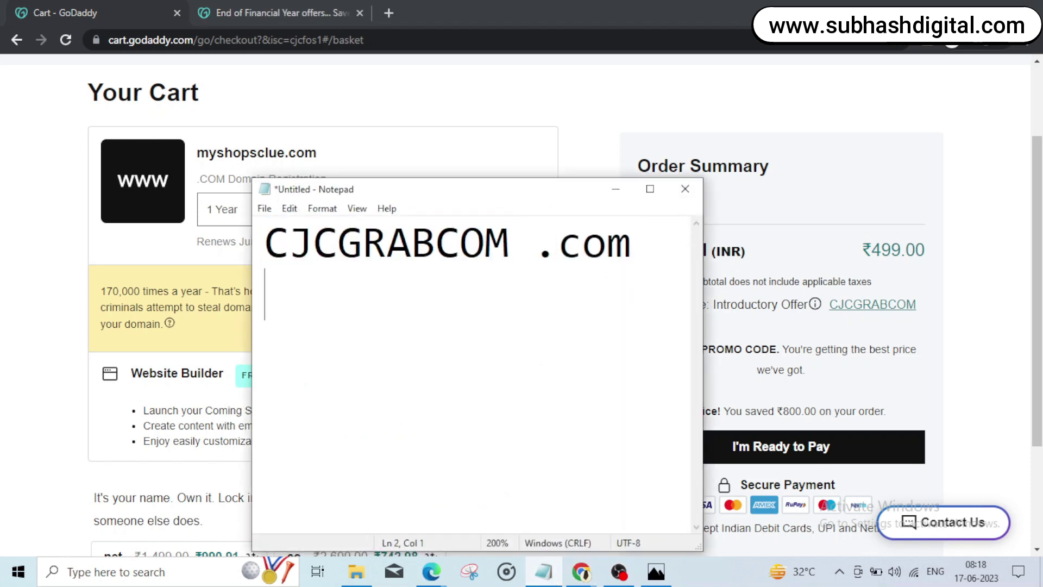
{"action": "type", "text": "J"}
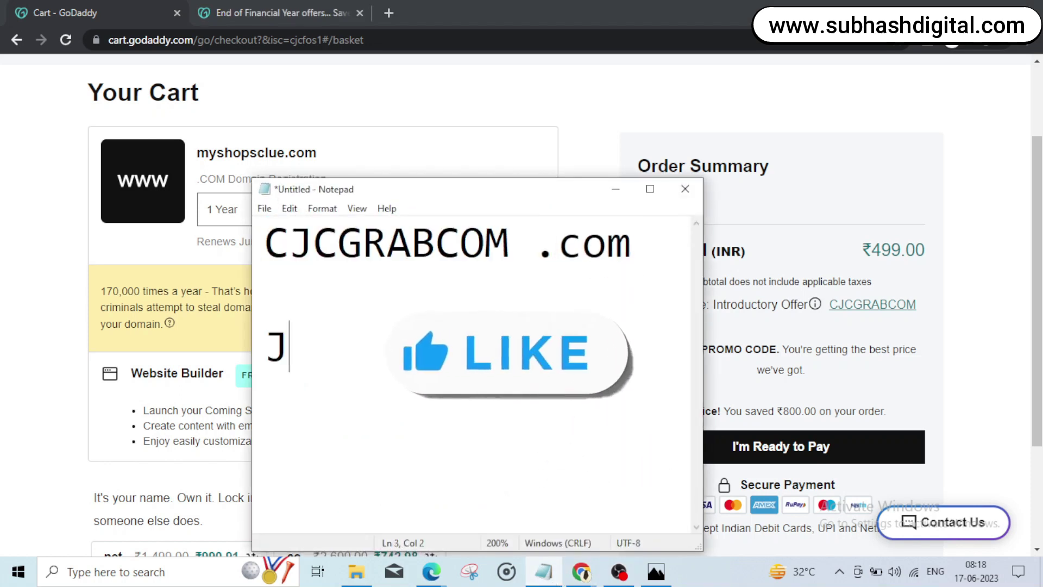
{"action": "type", "text": "A"}
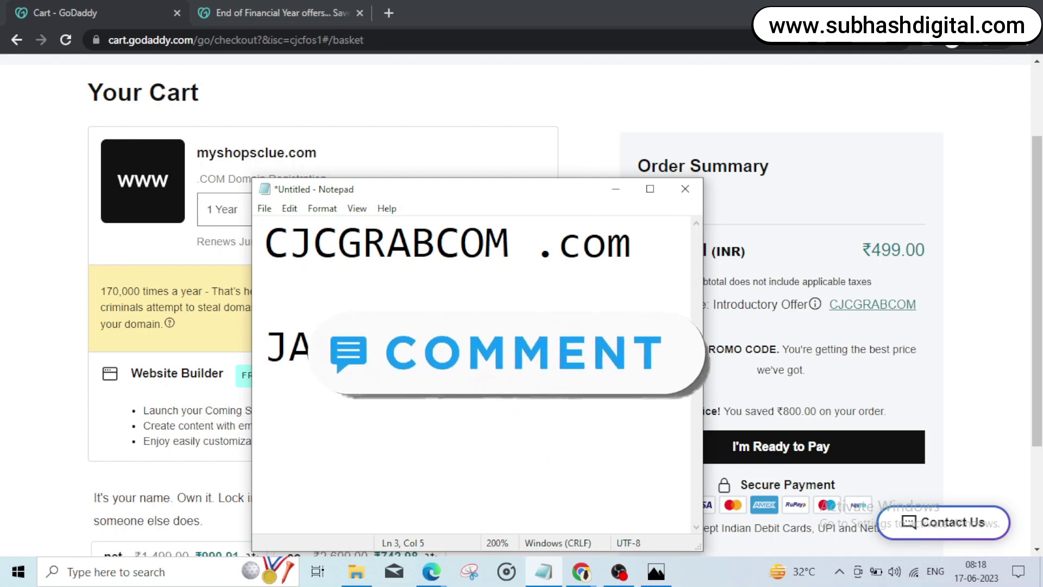
{"action": "type", "text": "CLPOTD"}
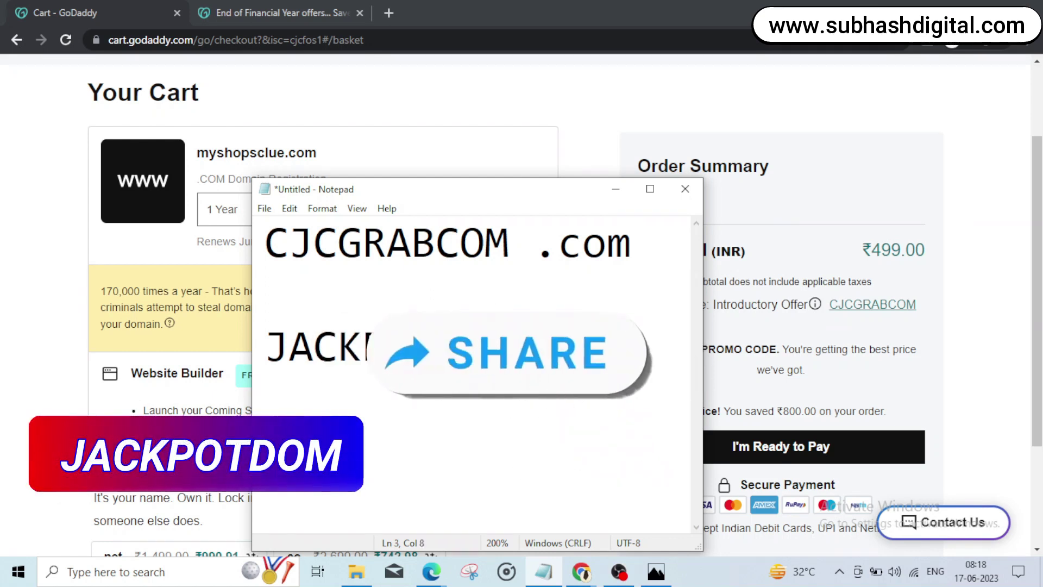
{"action": "type", "text": "OM"}
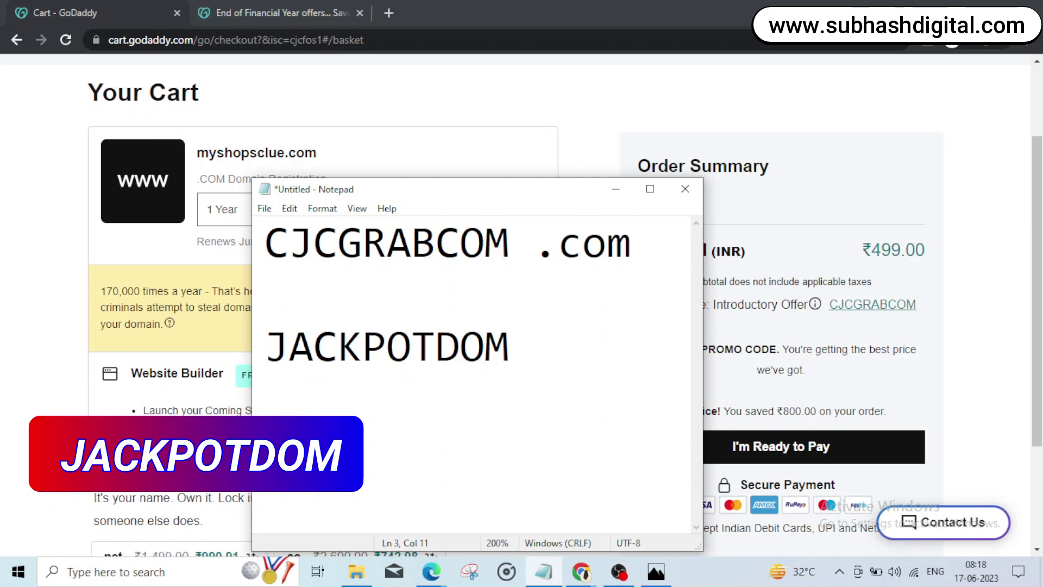
{"action": "left_click_drag", "start_coordinate": [508, 365], "coordinate": [269, 359]}
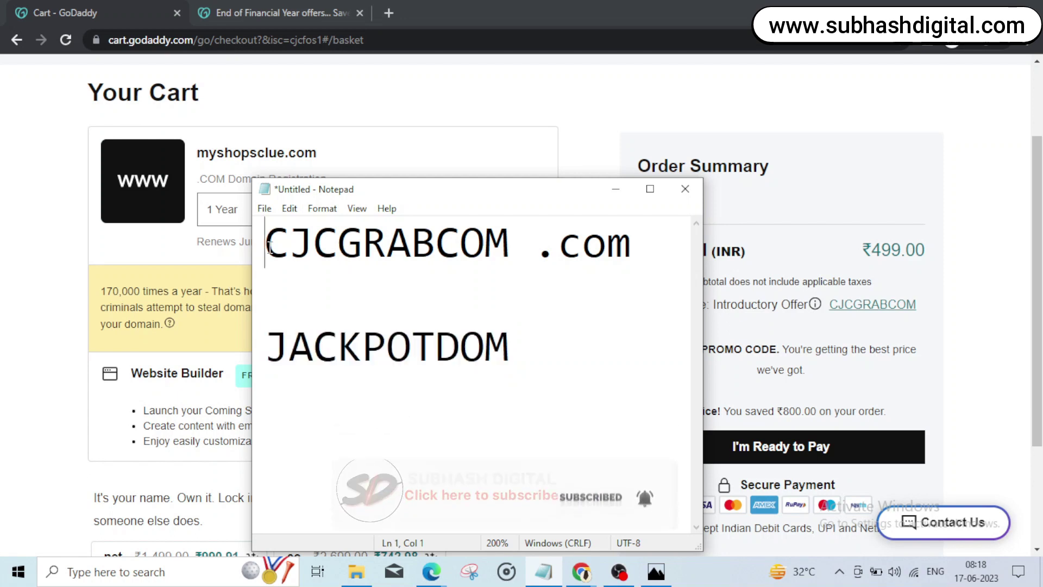
{"action": "left_click_drag", "start_coordinate": [533, 241], "coordinate": [259, 239]}
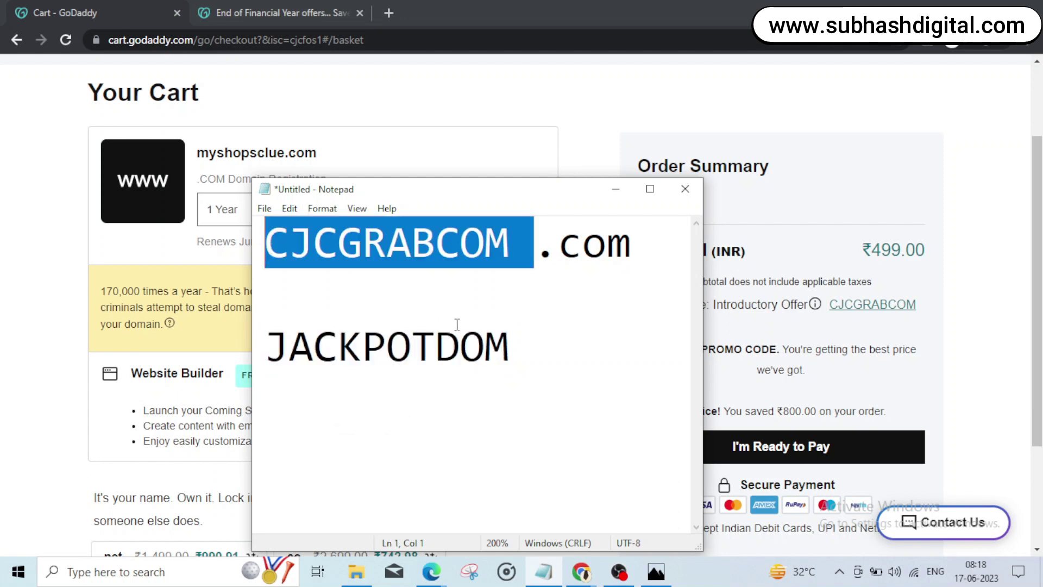
{"action": "left_click", "coordinate": [506, 337]}
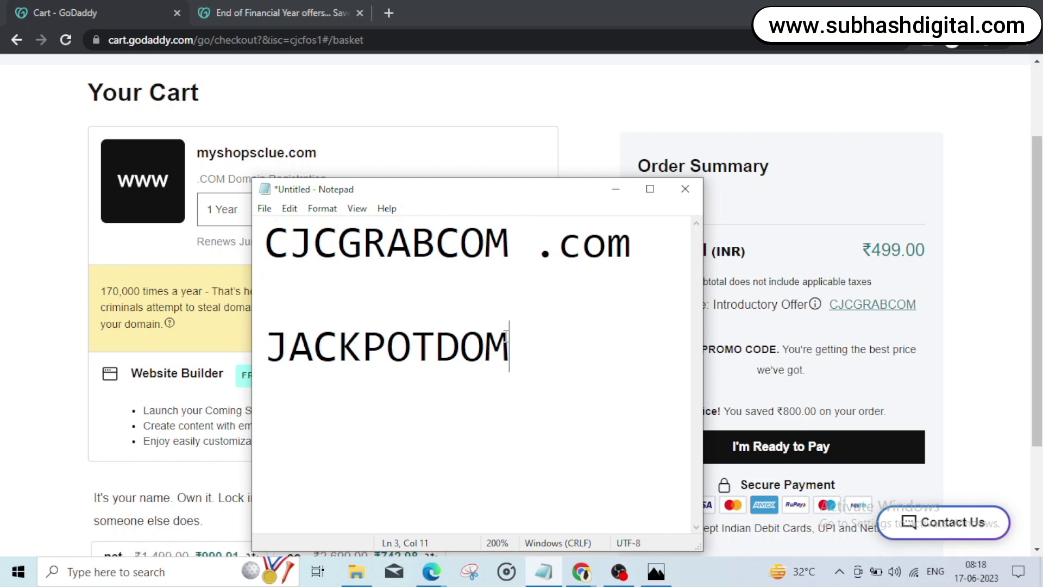
{"action": "left_click", "coordinate": [616, 189]}
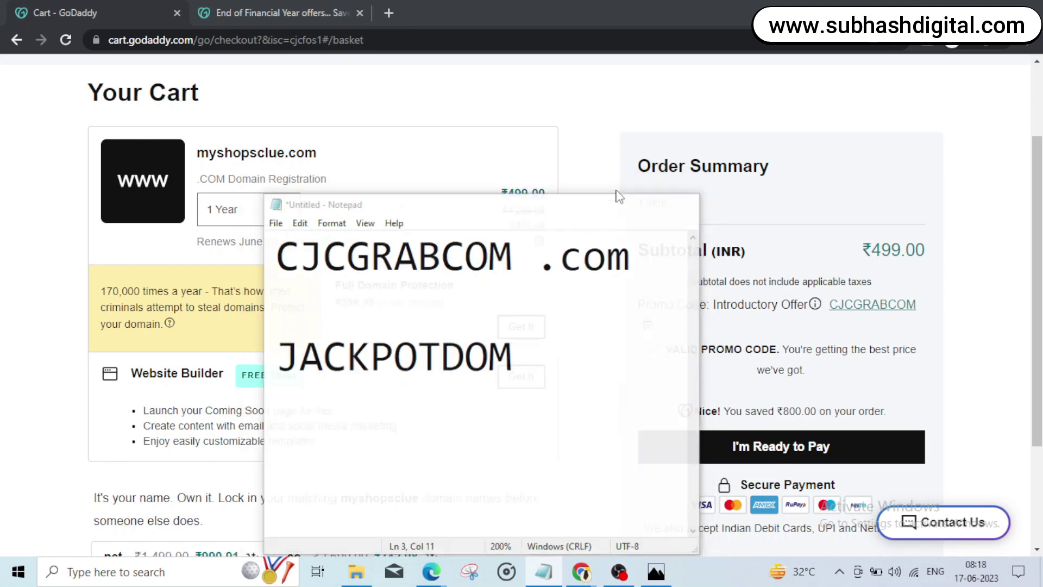
Step: Proceed to checkout and start signing up with an email address
{"action": "left_click", "coordinate": [797, 451]}
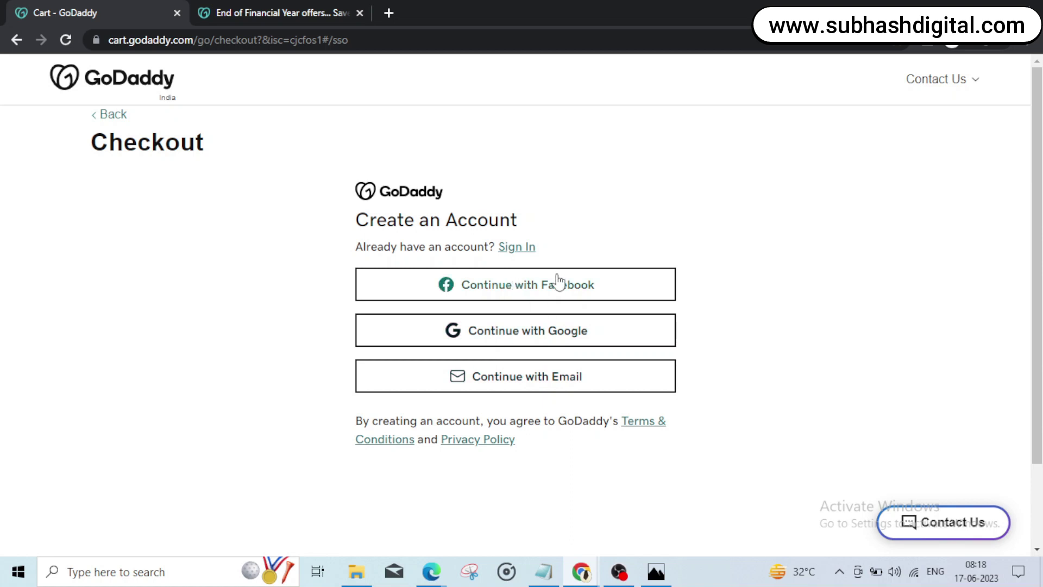
{"action": "left_click", "coordinate": [505, 389]}
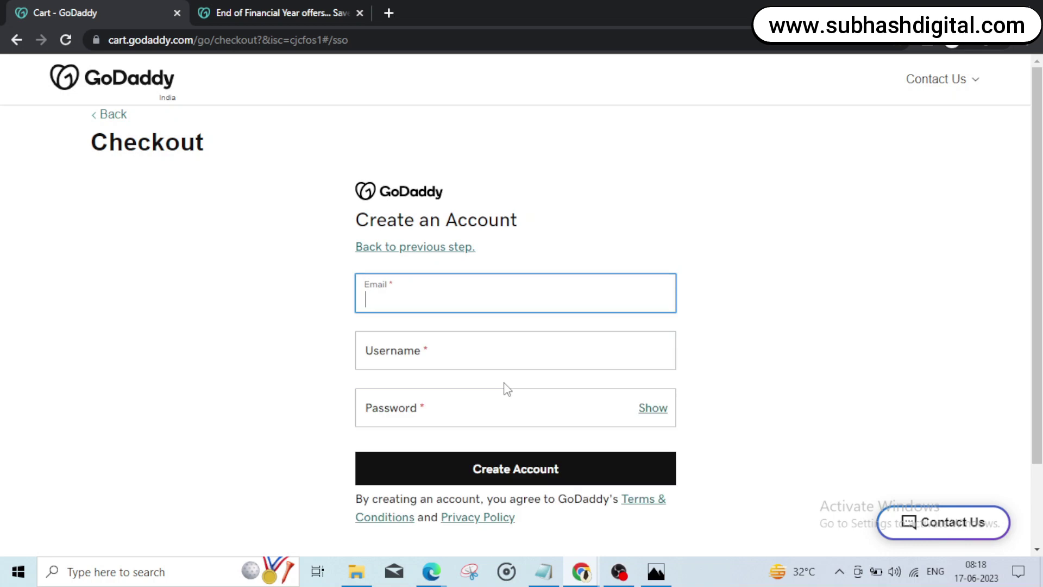
{"action": "type", "text": "dhj"}
{"action": "type", "text": "dk4sj"}
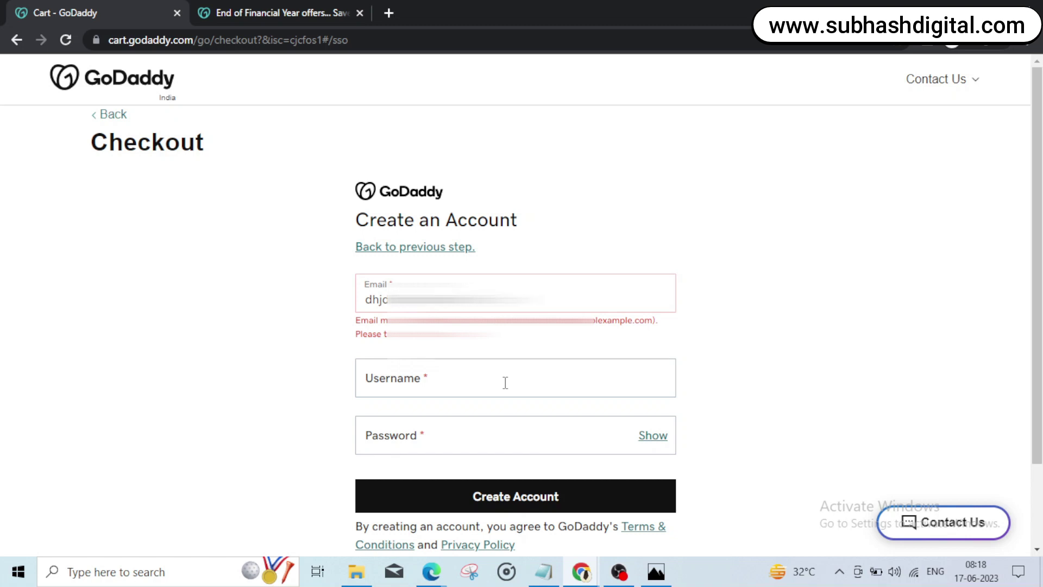
{"action": "type", "text": "m"}
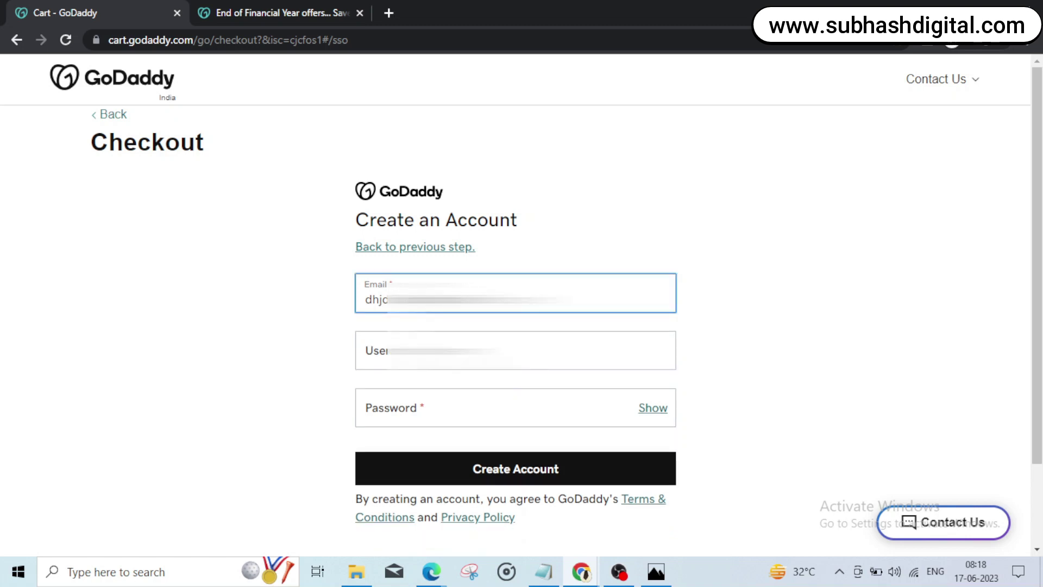
{"action": "key", "text": "Tab"}
Step: Fill in the username and account password, then create the account
{"action": "left_click", "coordinate": [515, 350]}
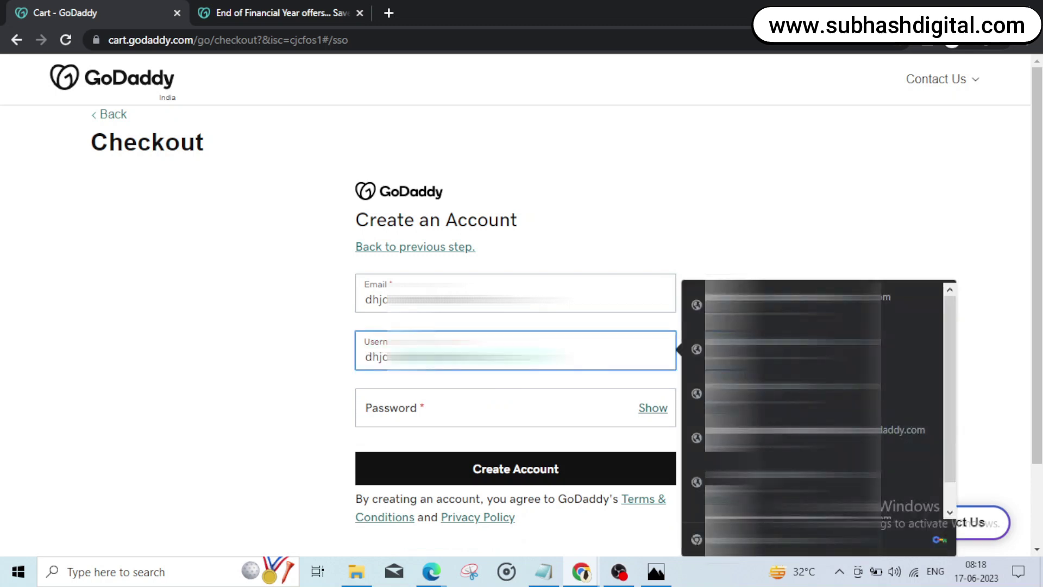
{"action": "key", "text": "Escape"}
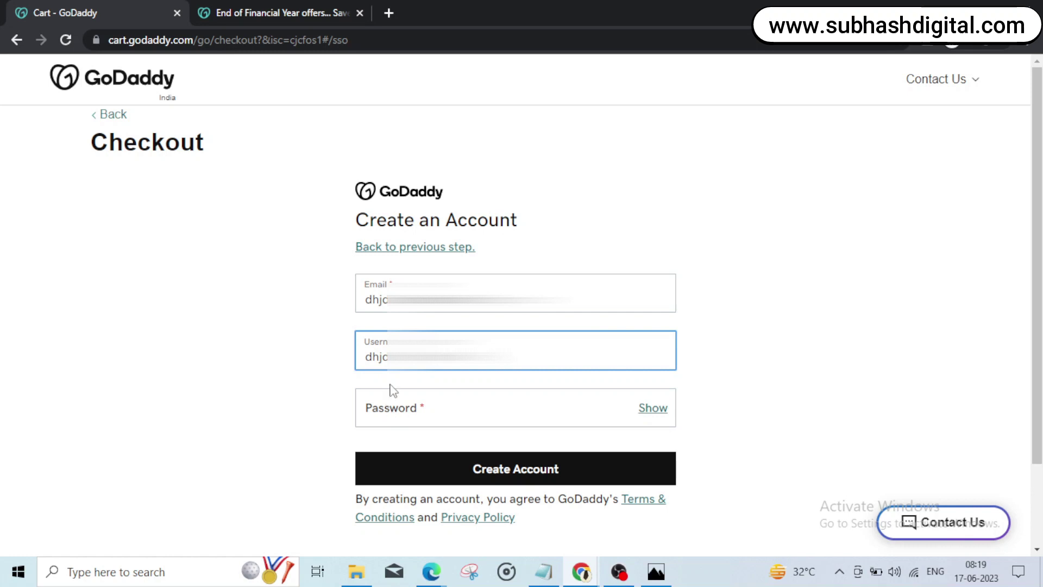
{"action": "key", "text": "ctrl+a"}
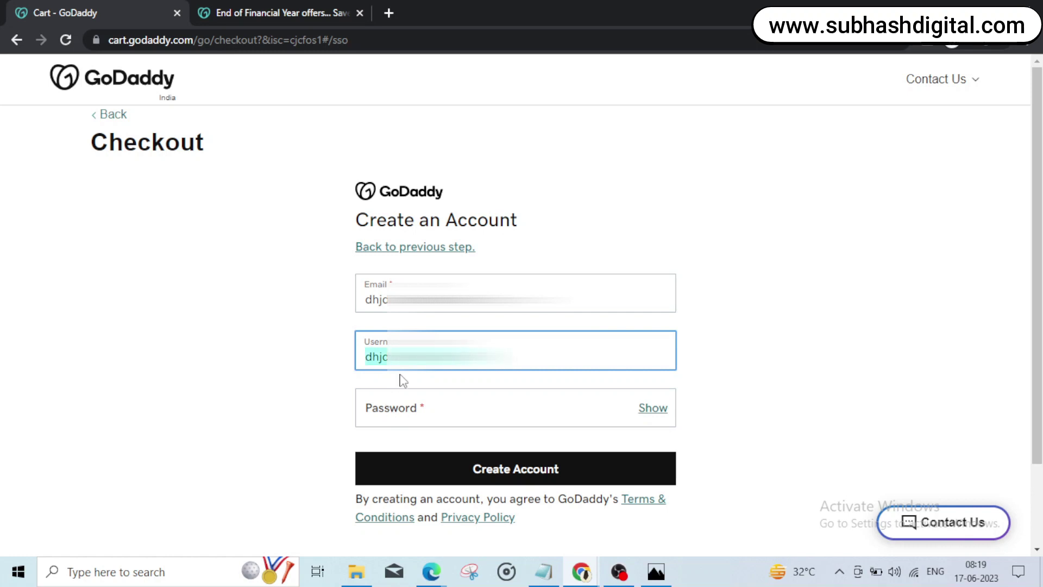
{"action": "left_click", "coordinate": [432, 407]}
{"action": "key", "text": "ctrl+v"}
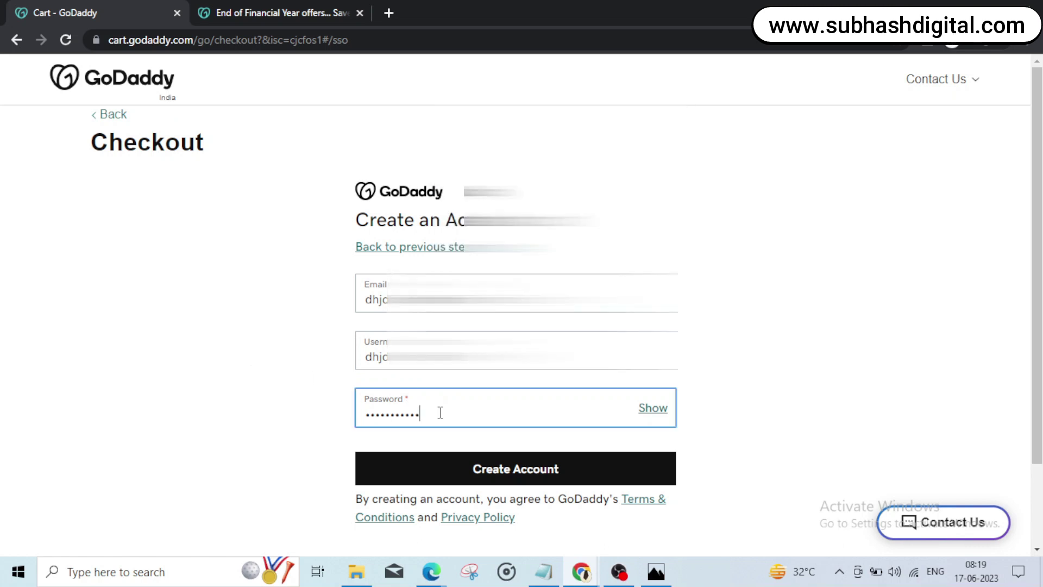
{"action": "left_click", "coordinate": [483, 474]}
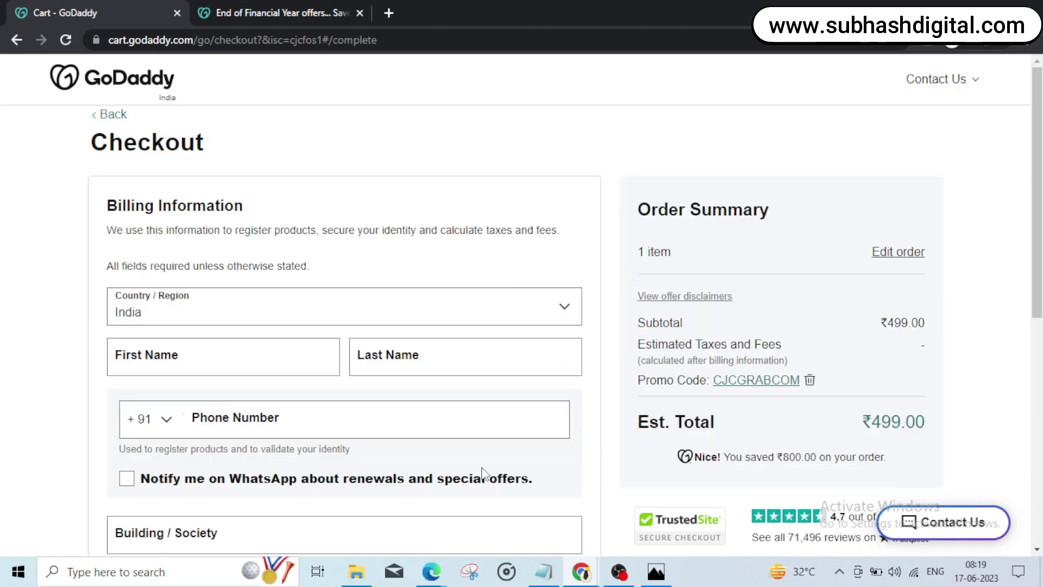
Step: Enter the billing first and last name
{"action": "left_click", "coordinate": [228, 360]}
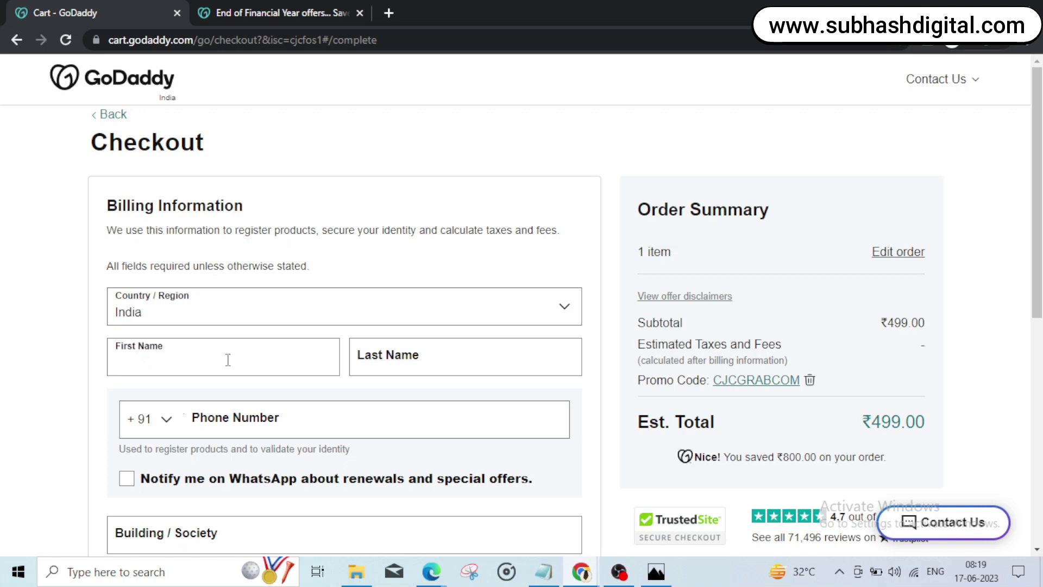
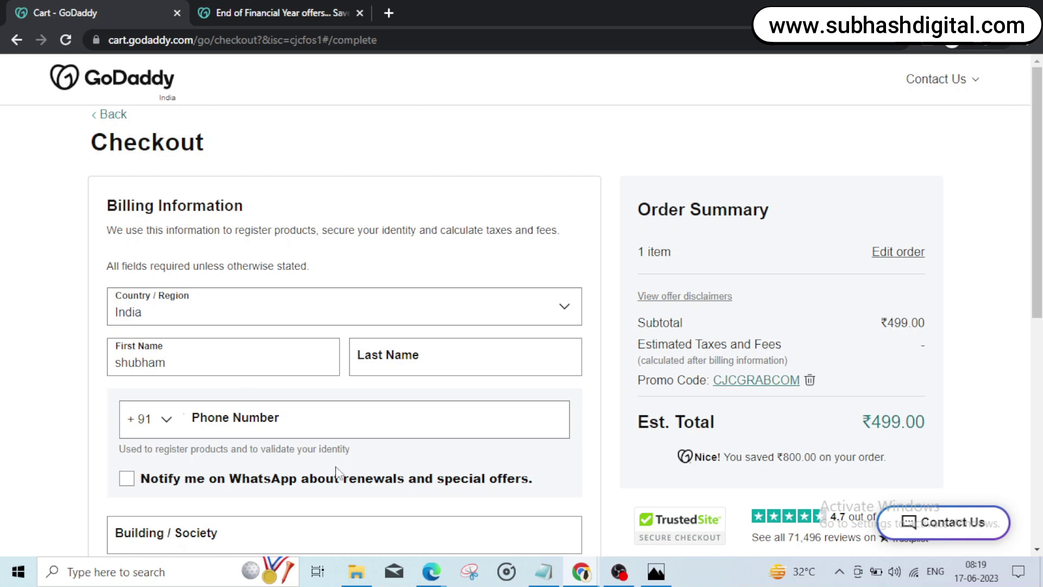
{"action": "left_click", "coordinate": [432, 361]}
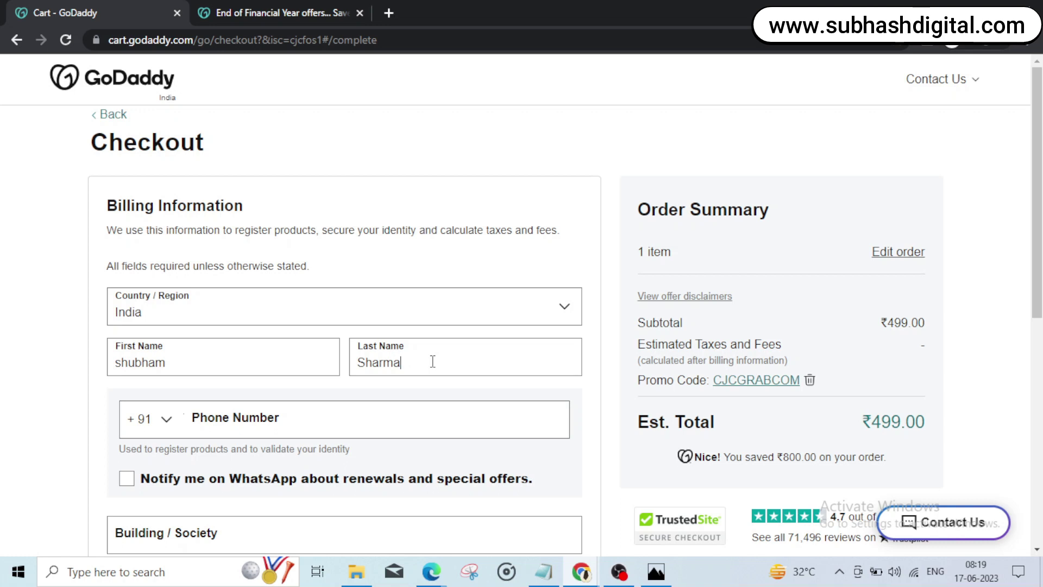
{"action": "scroll", "coordinate": [433, 362], "scroll_direction": "down", "scroll_amount": 1}
{"action": "scroll", "coordinate": [225, 245], "scroll_direction": "down", "scroll_amount": 3}
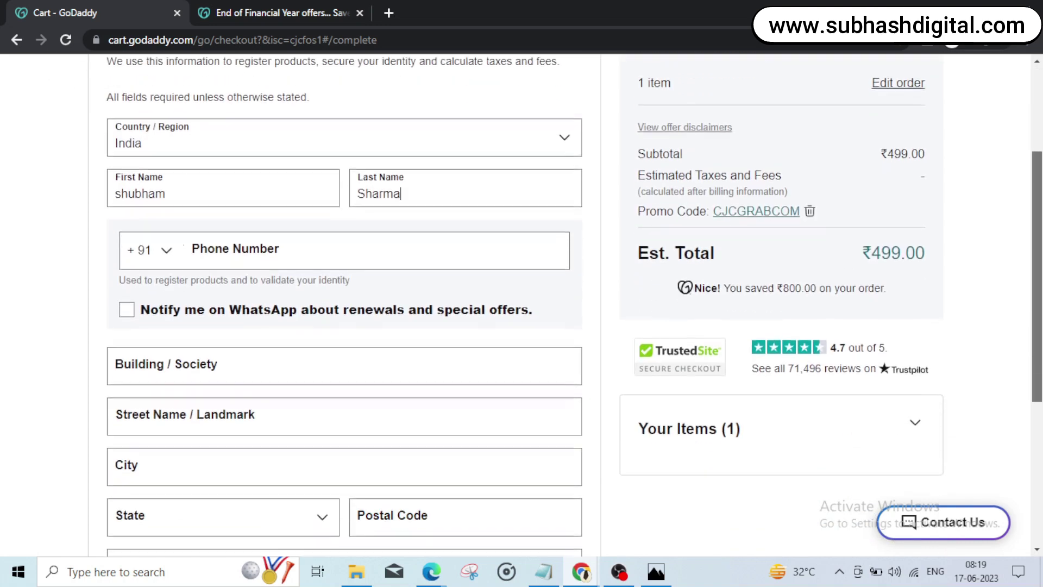
Step: Enter the billing phone number and address, then save the billing information
{"action": "left_click", "coordinate": [225, 245]}
{"action": "type", "text": "7355591"}
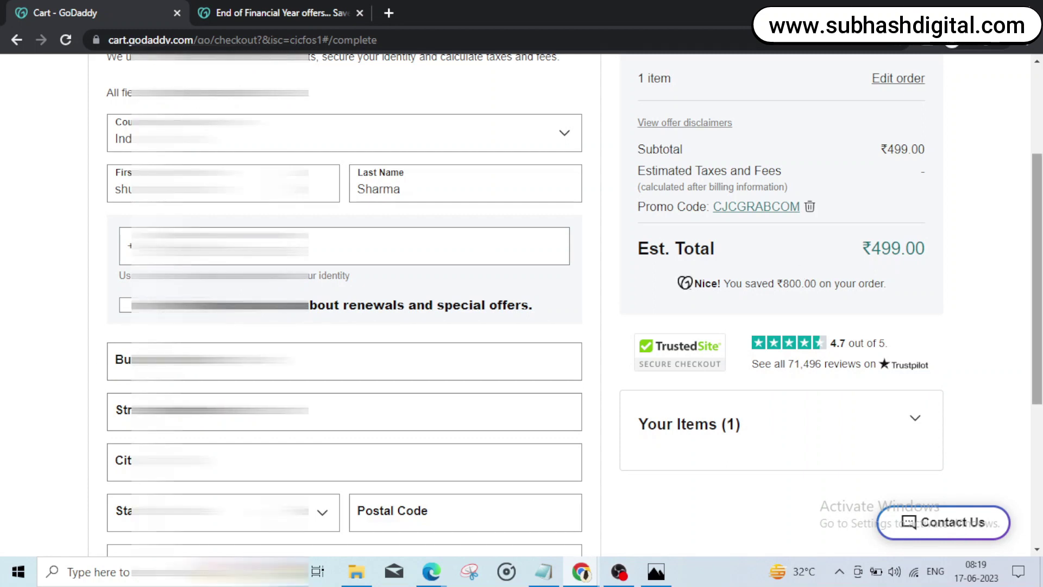
{"action": "scroll", "coordinate": [126, 313], "scroll_direction": "down", "scroll_amount": 2}
{"action": "scroll", "coordinate": [344, 305], "scroll_direction": "down", "scroll_amount": 1}
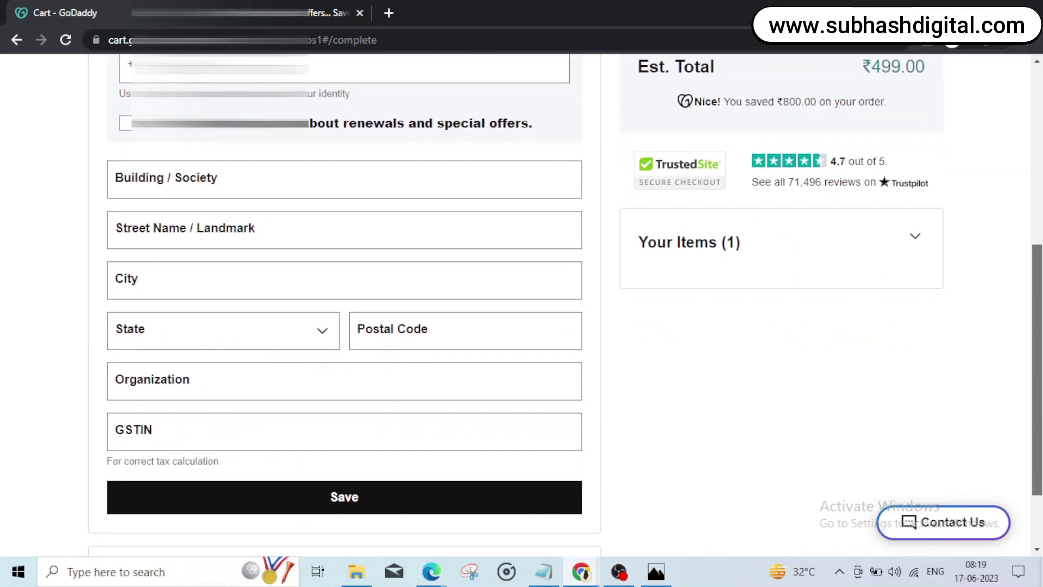
{"action": "left_click", "coordinate": [167, 189]}
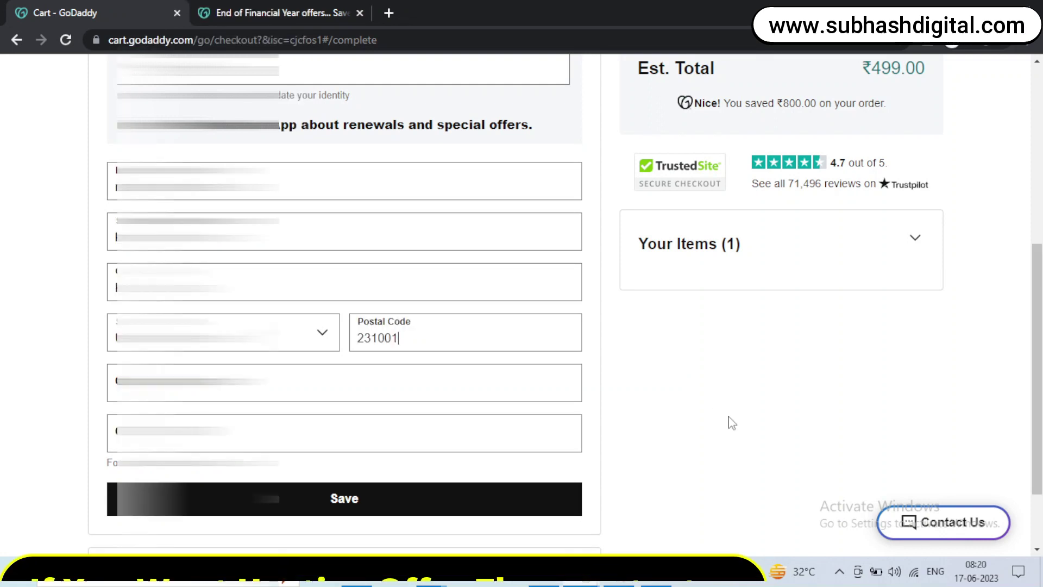
{"action": "scroll", "coordinate": [728, 422], "scroll_direction": "up", "scroll_amount": 1}
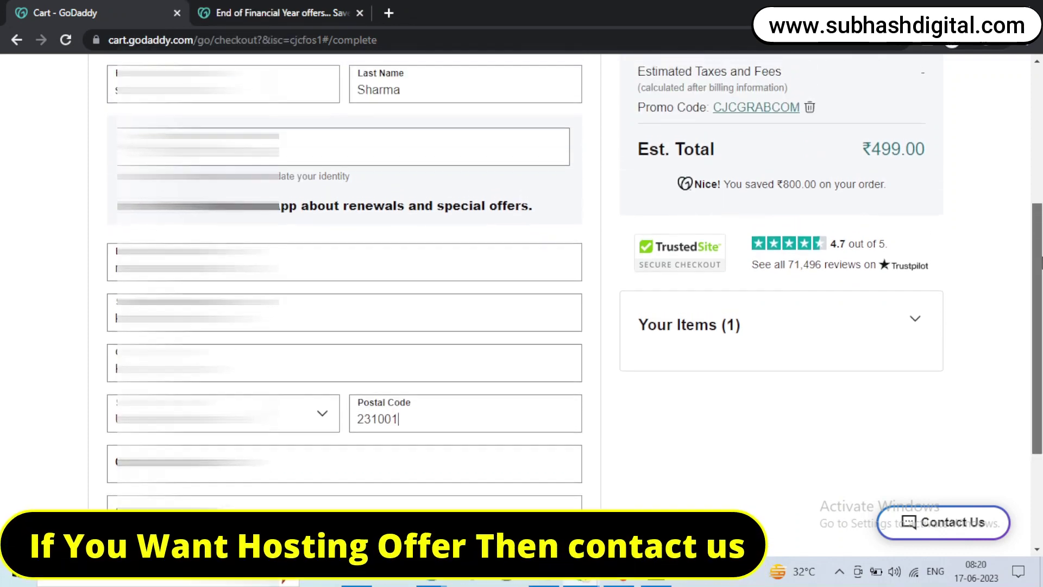
{"action": "scroll", "coordinate": [989, 249], "scroll_direction": "up", "scroll_amount": 3}
{"action": "scroll", "coordinate": [989, 250], "scroll_direction": "down", "scroll_amount": 4}
{"action": "scroll", "coordinate": [988, 249], "scroll_direction": "up", "scroll_amount": 1}
{"action": "scroll", "coordinate": [989, 249], "scroll_direction": "down", "scroll_amount": 4}
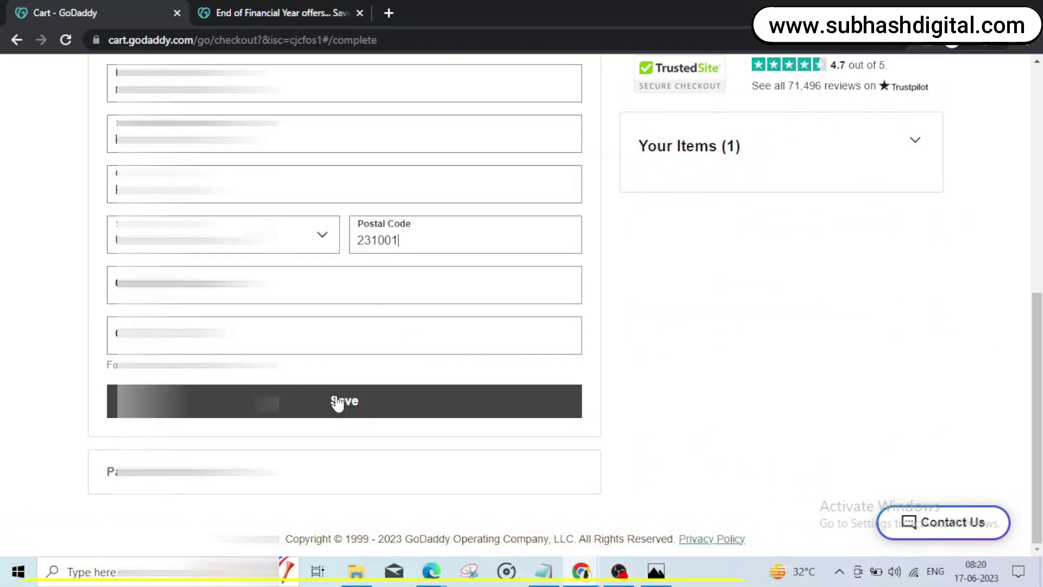
{"action": "left_click", "coordinate": [337, 403]}
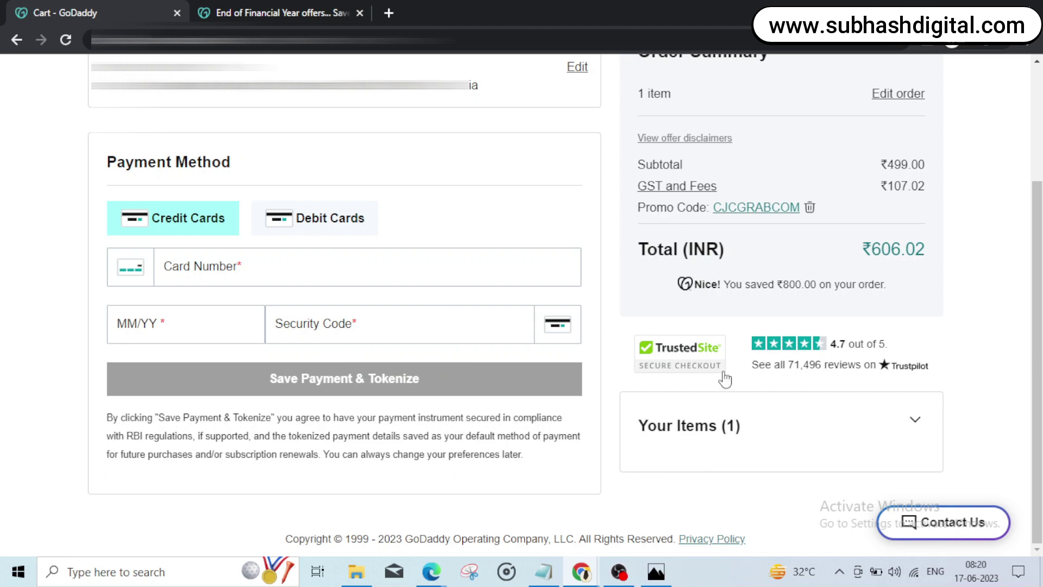
Step: Remove the CJCGRABCOM promo so the total rises to ₹1,078.02, then return to Notepad
{"action": "left_click", "coordinate": [809, 209]}
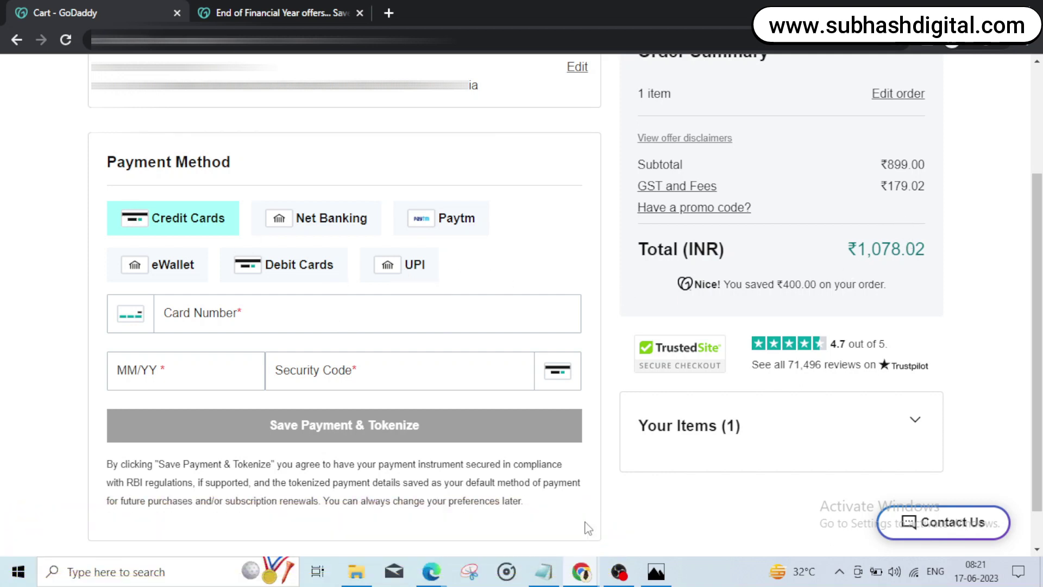
{"action": "left_click", "coordinate": [542, 572]}
Step: Copy CJCGRABCOM from Notepad and reapply it at checkout, restoring the ₹606.02 total
{"action": "left_click_drag", "start_coordinate": [509, 244], "coordinate": [267, 256]}
{"action": "key", "text": "ctrl+c"}
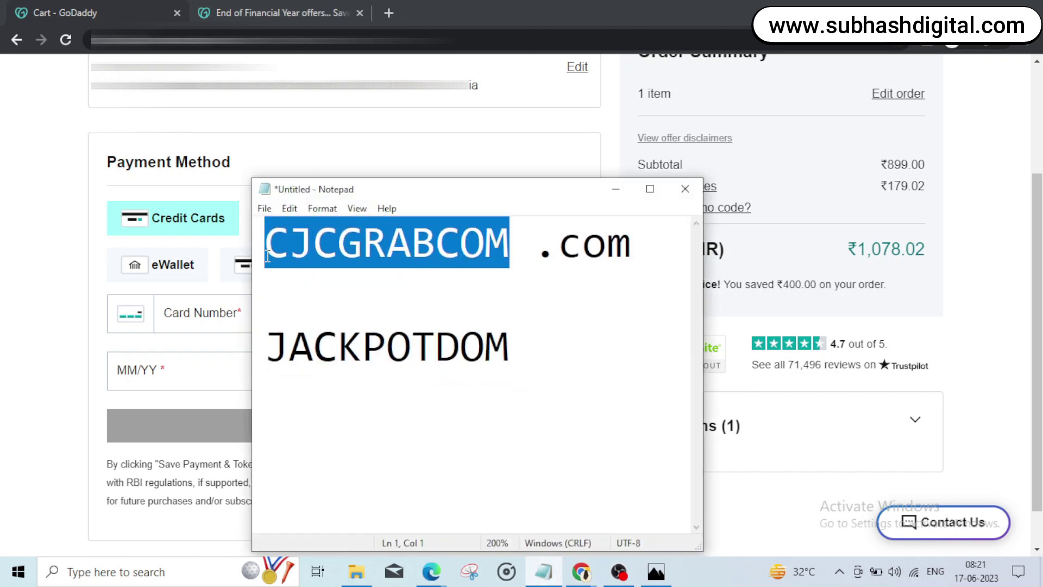
{"action": "left_click", "coordinate": [2, 269]}
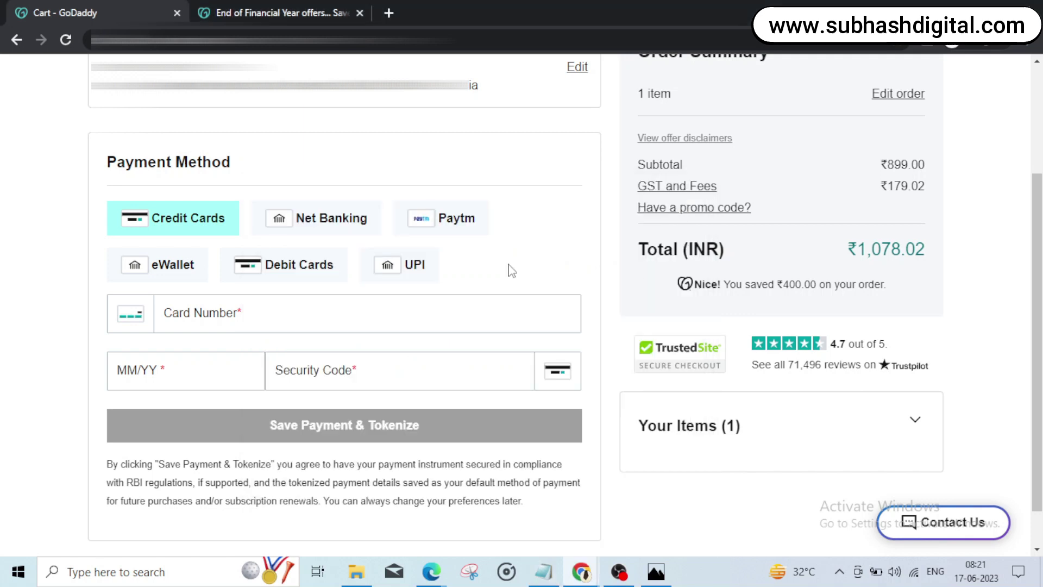
{"action": "left_click", "coordinate": [712, 210]}
{"action": "key", "text": "ctrl+v"}
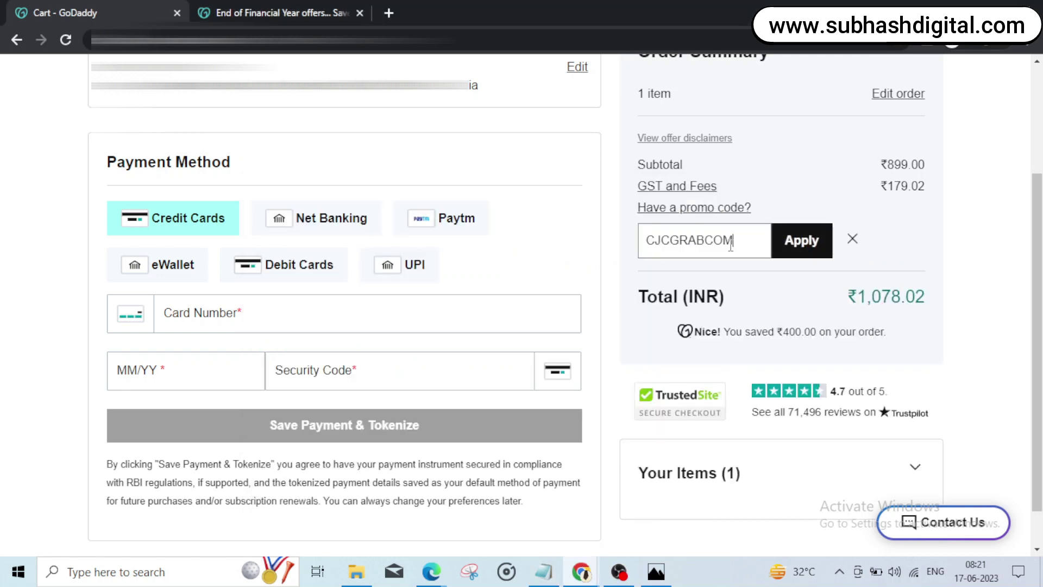
{"action": "left_click", "coordinate": [803, 241]}
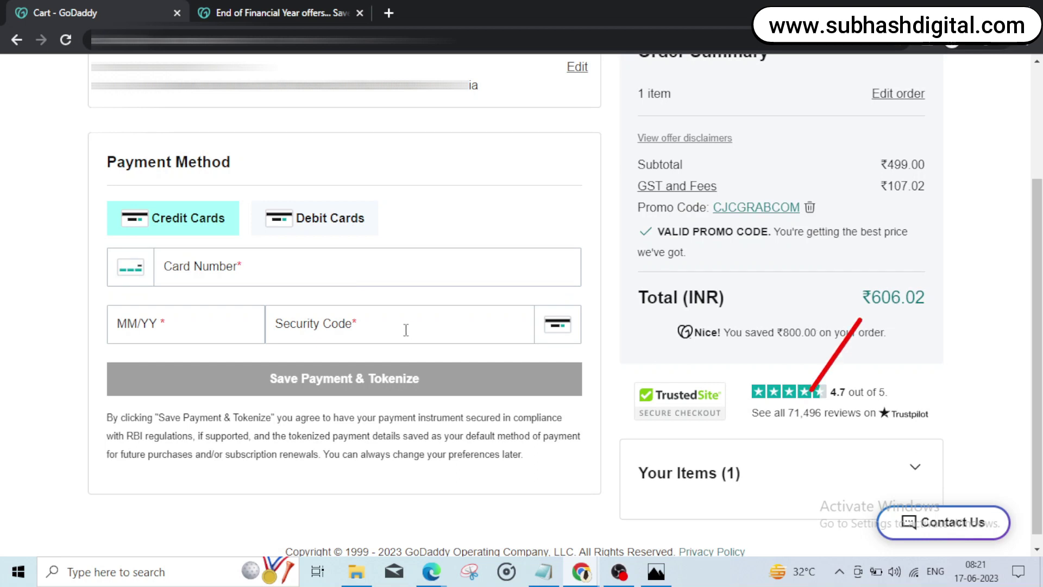
{"action": "left_click", "coordinate": [247, 274]}
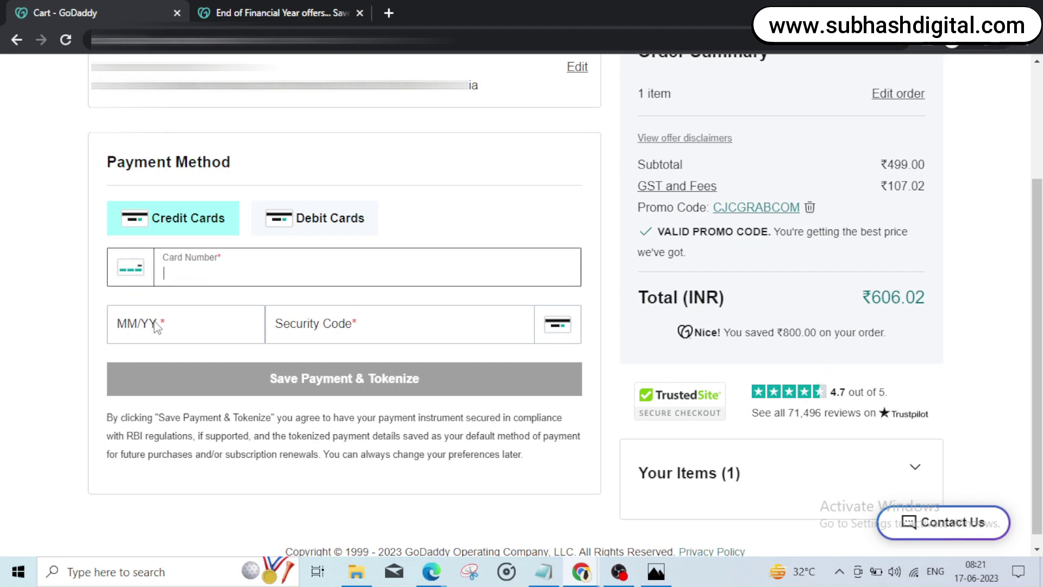
Step: Leave the card fields empty and switch to the YouTube channel tab
{"action": "left_click", "coordinate": [330, 335]}
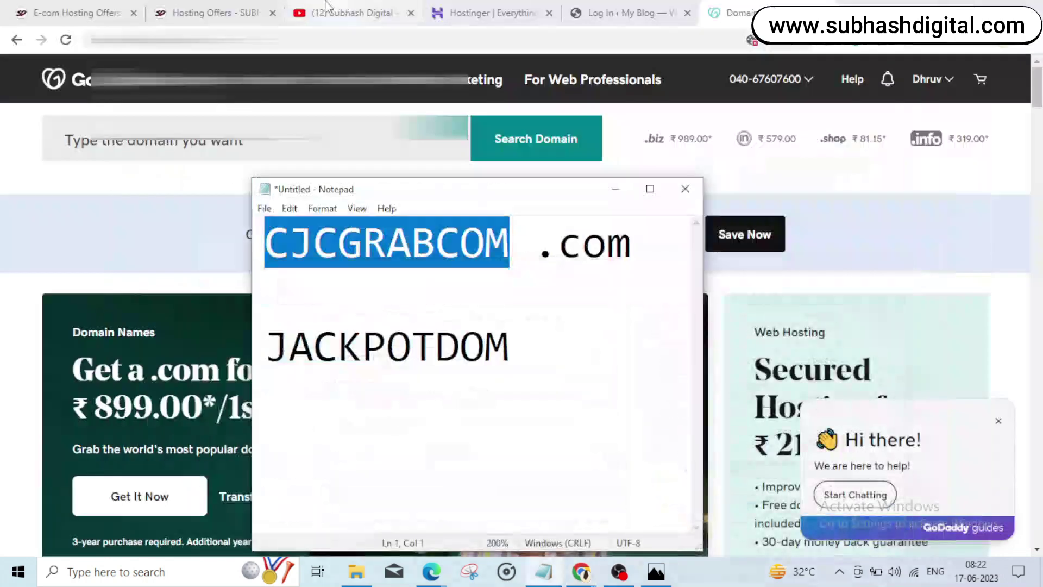
{"action": "left_click", "coordinate": [325, 9]}
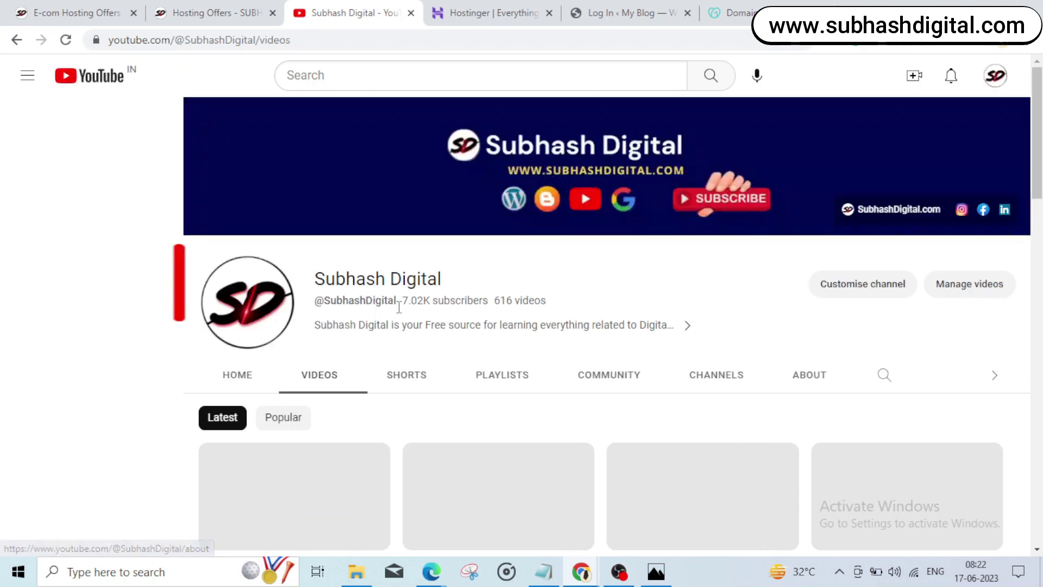
{"action": "left_click_drag", "start_coordinate": [402, 303], "coordinate": [470, 314]}
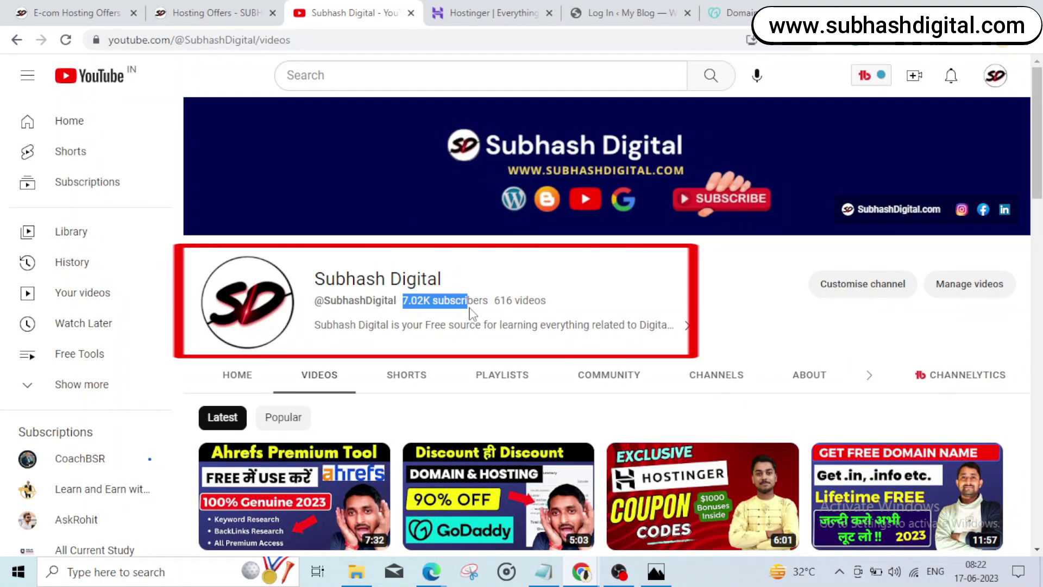
{"action": "left_click", "coordinate": [633, 302]}
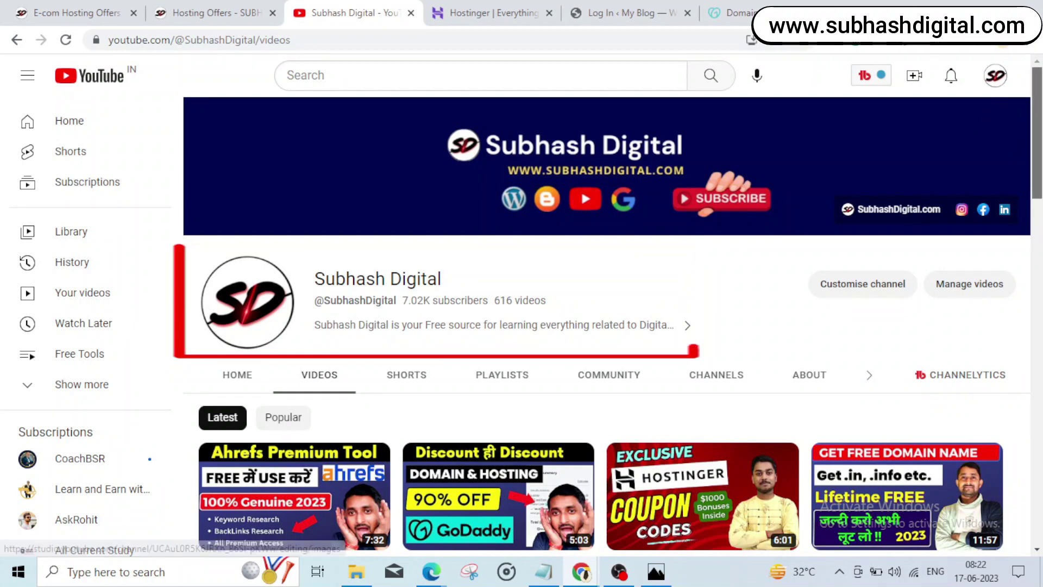
{"action": "scroll", "coordinate": [608, 325], "scroll_direction": "down", "scroll_amount": 2}
{"action": "scroll", "coordinate": [1028, 242], "scroll_direction": "down", "scroll_amount": 10}
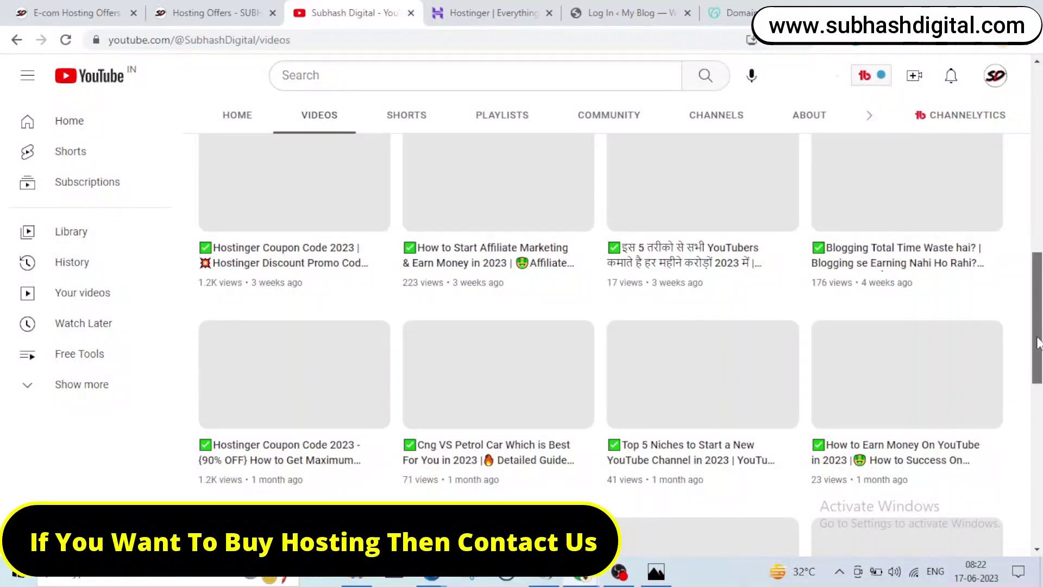
{"action": "scroll", "coordinate": [1028, 242], "scroll_direction": "up", "scroll_amount": 7}
{"action": "scroll", "coordinate": [1021, 180], "scroll_direction": "up", "scroll_amount": 7}
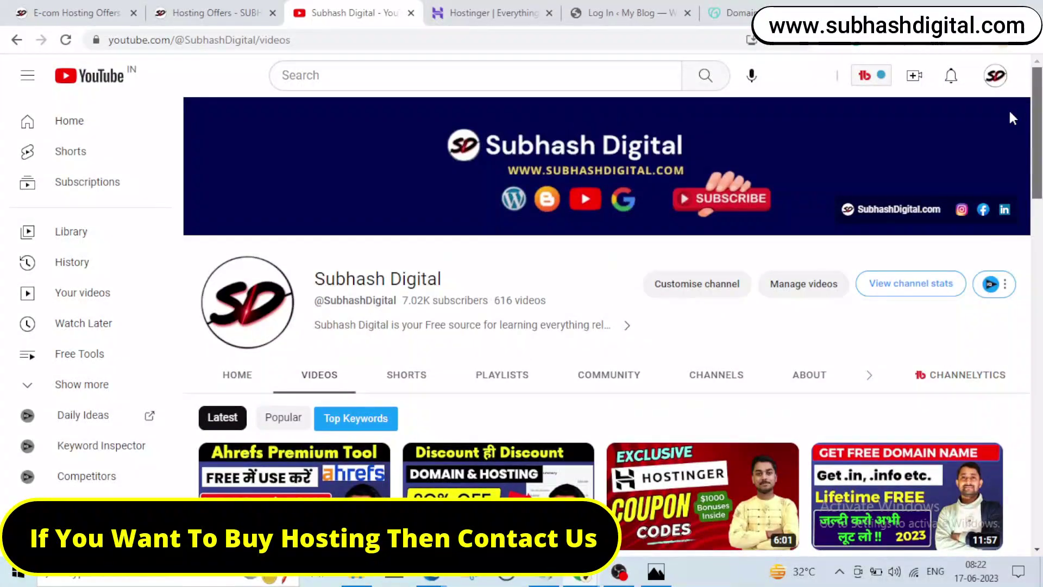
{"action": "scroll", "coordinate": [1015, 122], "scroll_direction": "down", "scroll_amount": 4}
{"action": "scroll", "coordinate": [521, 337], "scroll_direction": "down", "scroll_amount": 4}
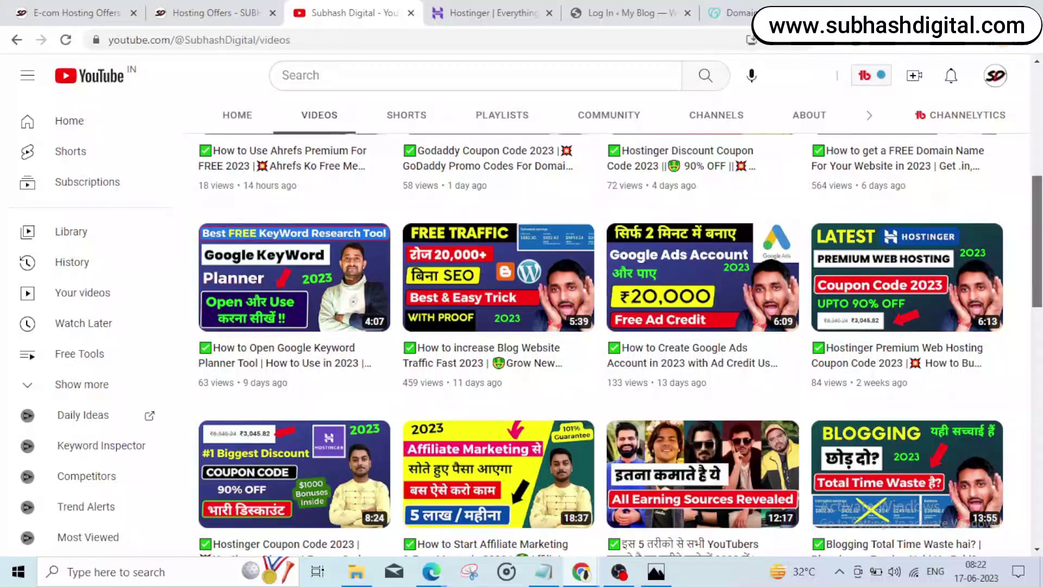